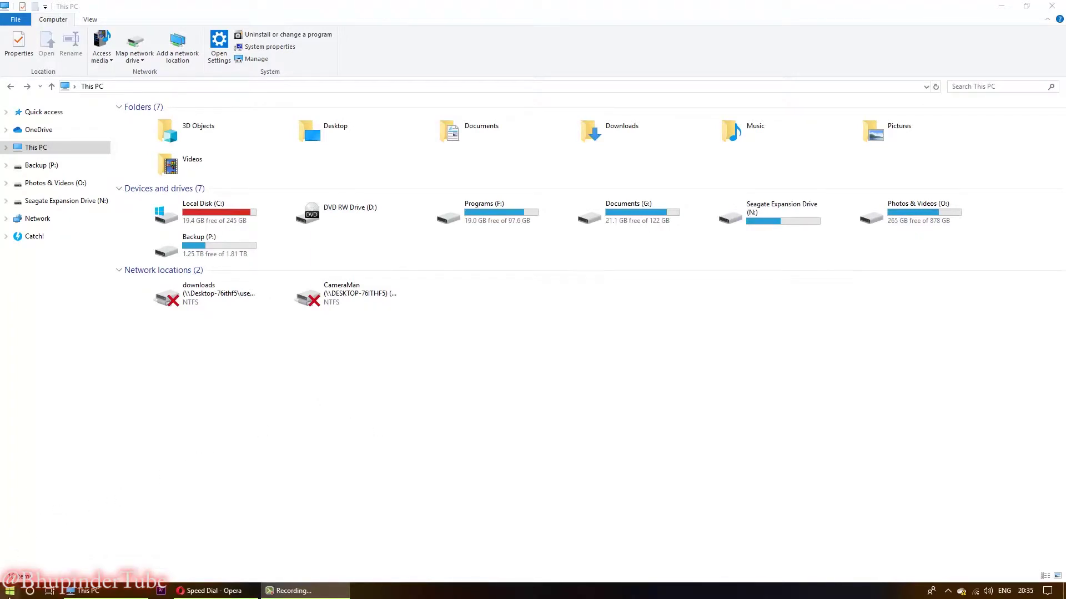
- Open Control Panel in Category view and go to System and Security, then Administrative Tools
left_click(10, 591)
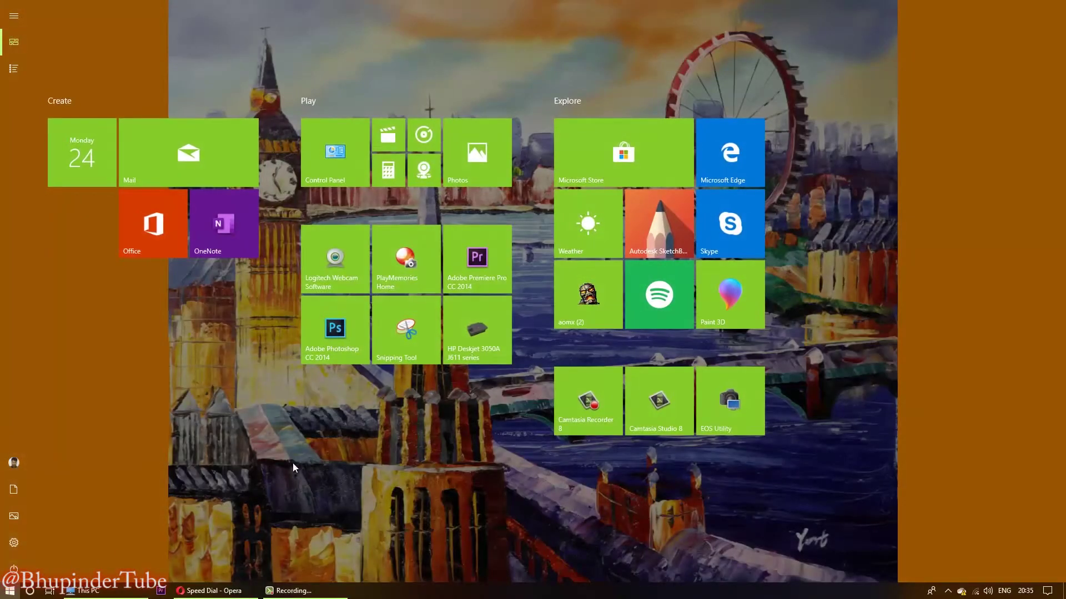
left_click(343, 156)
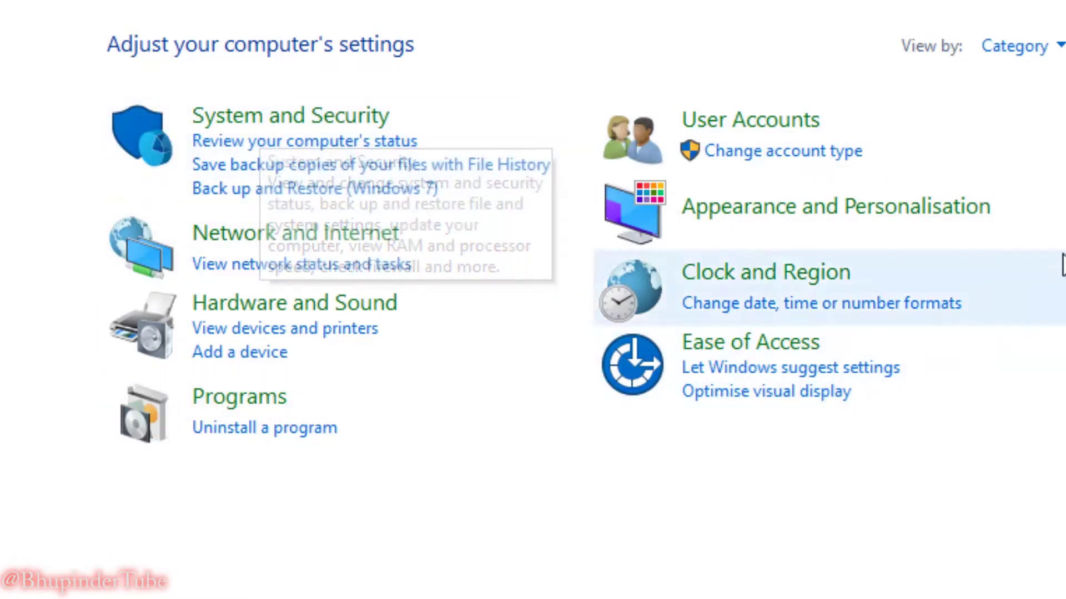
left_click(971, 45)
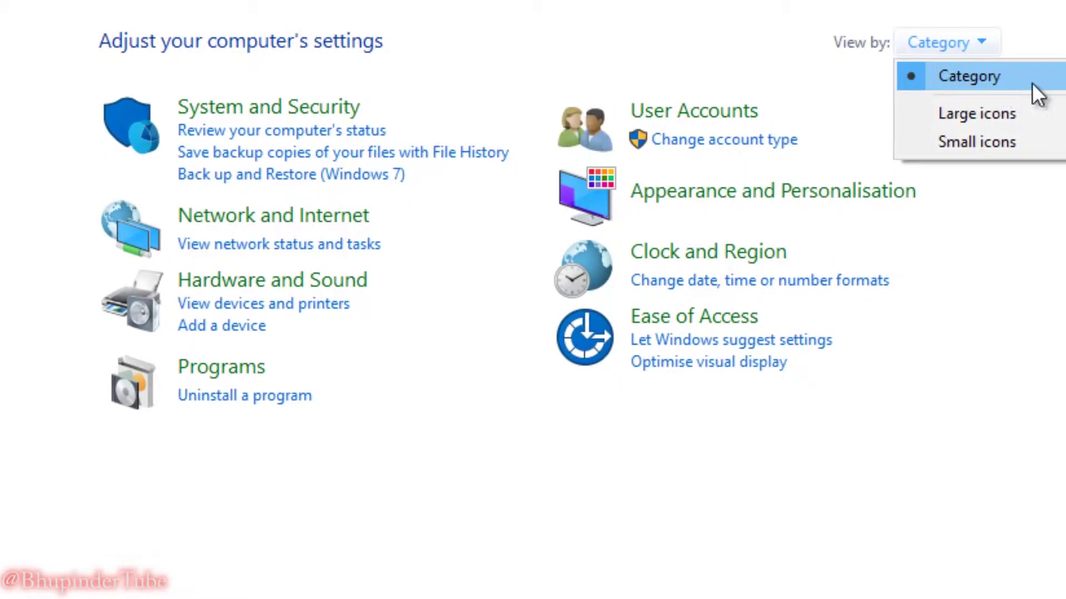
left_click(1057, 74)
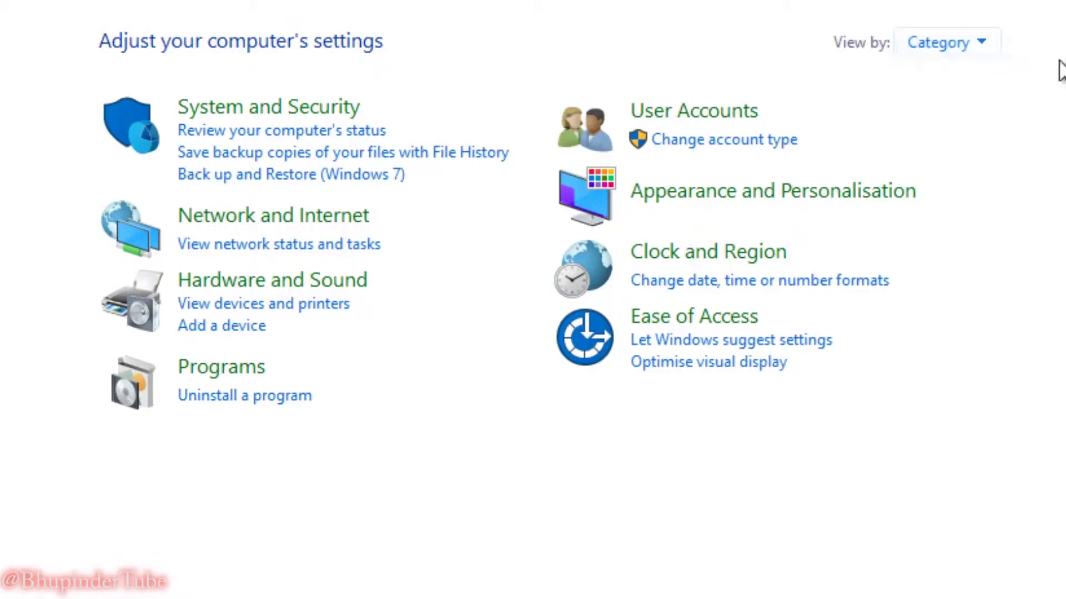
left_click(316, 111)
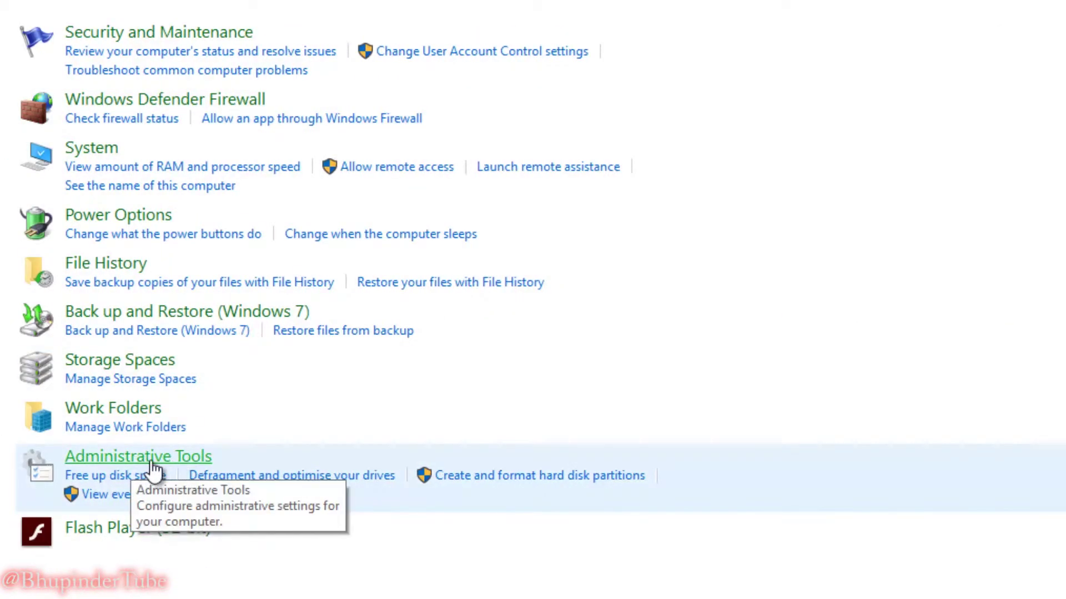
left_click(153, 463)
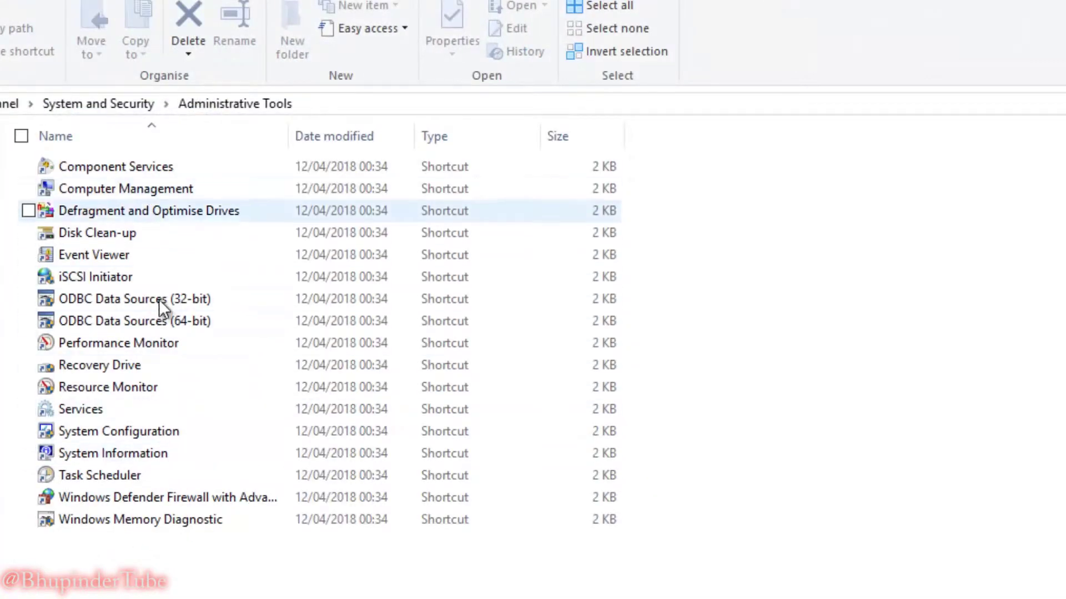
- Open Disk Management in Computer Management and select the unlettered 931.51 GB Disk 3 partition 1
double_click(121, 196)
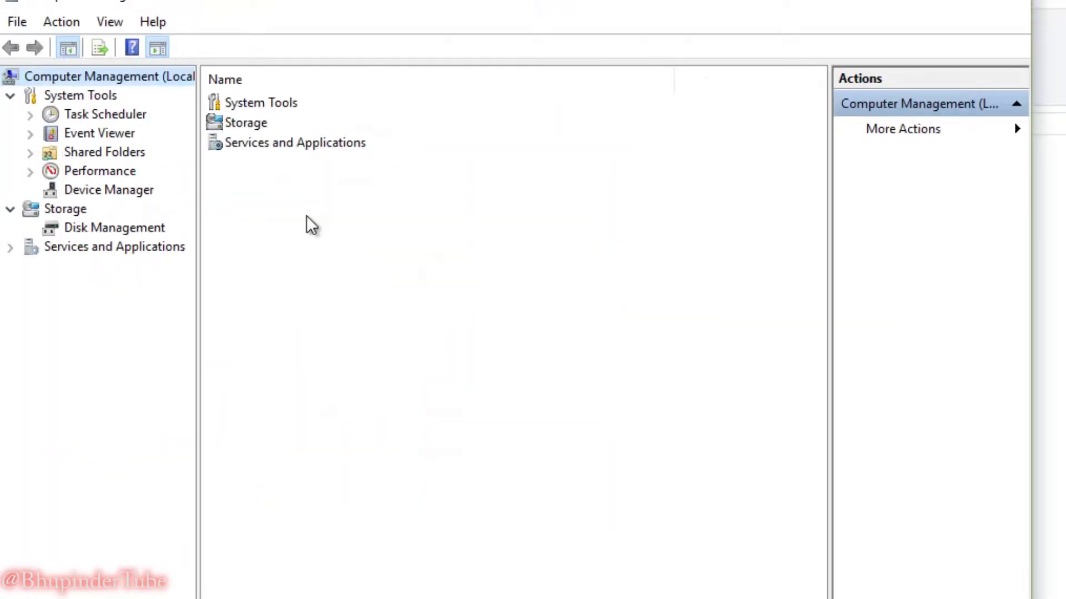
left_click(119, 228)
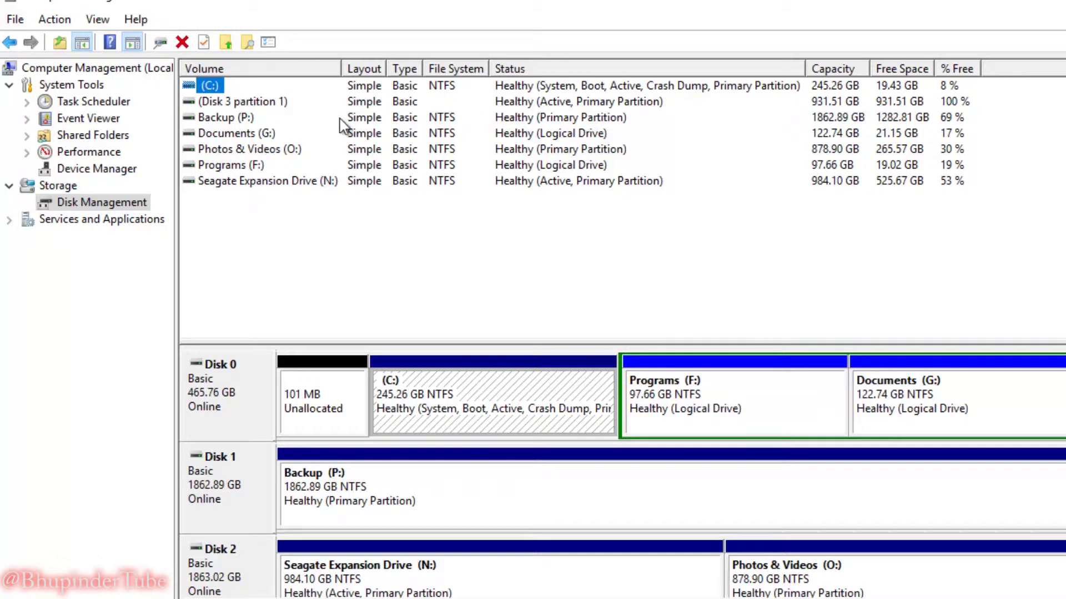
left_click(261, 103)
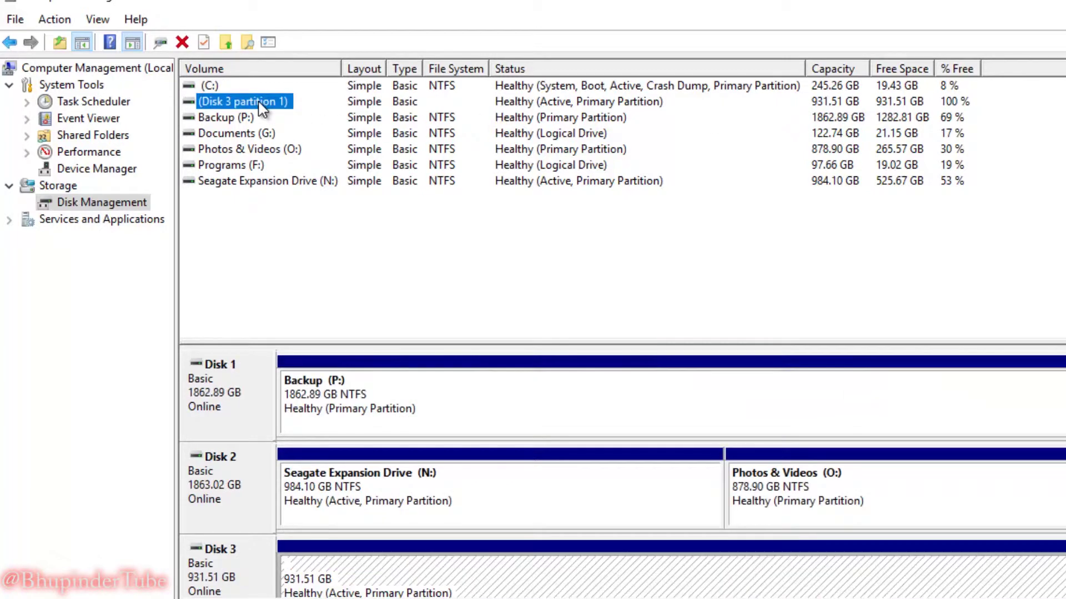
- Add drive letter E to the 931.51 GB Disk 3 partition
right_click(262, 109)
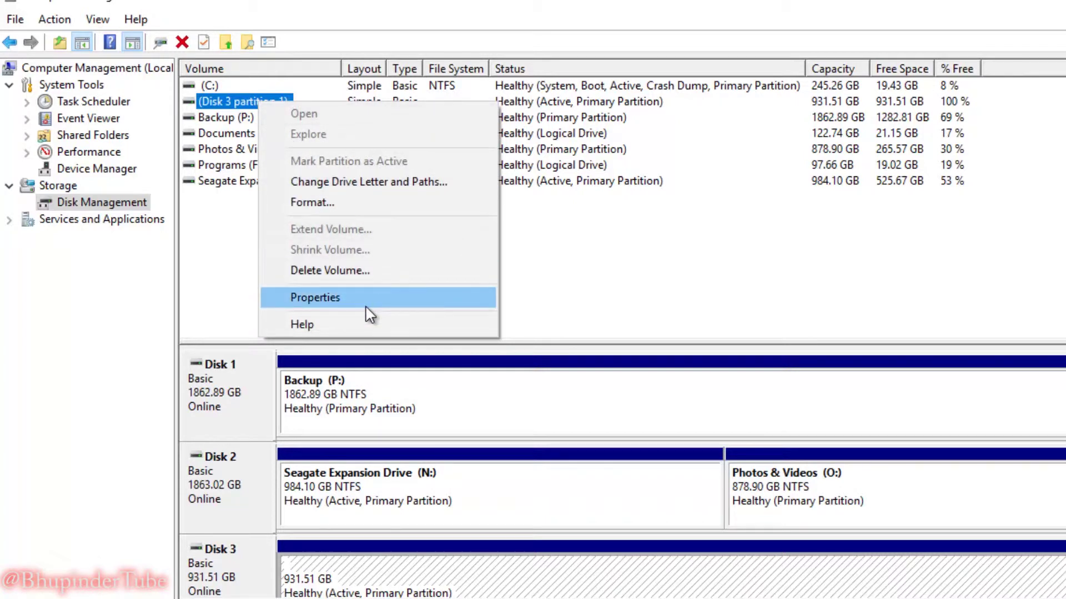
left_click(403, 190)
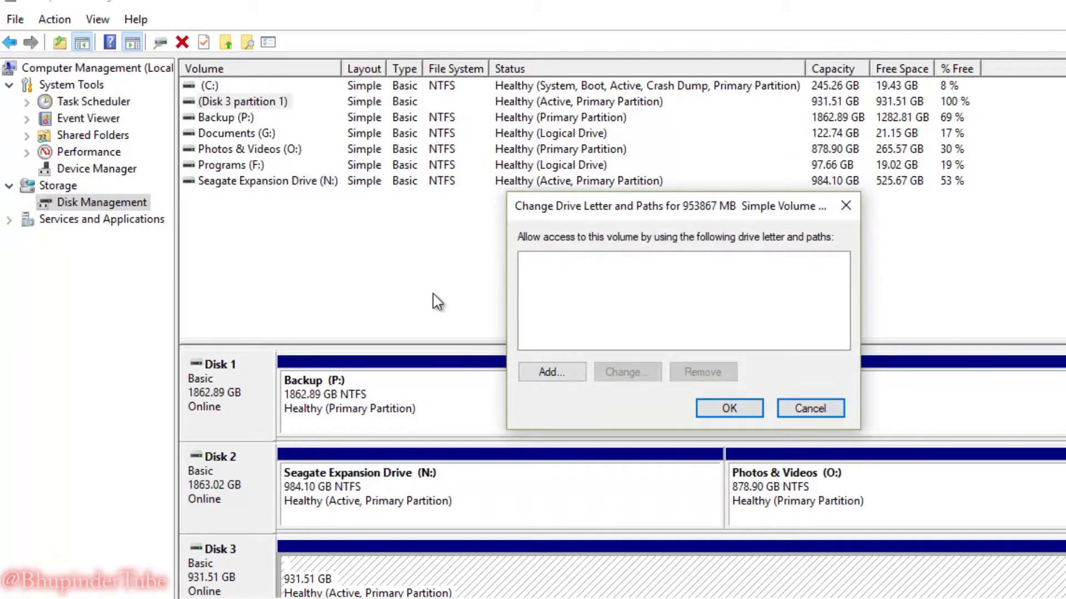
left_click(569, 379)
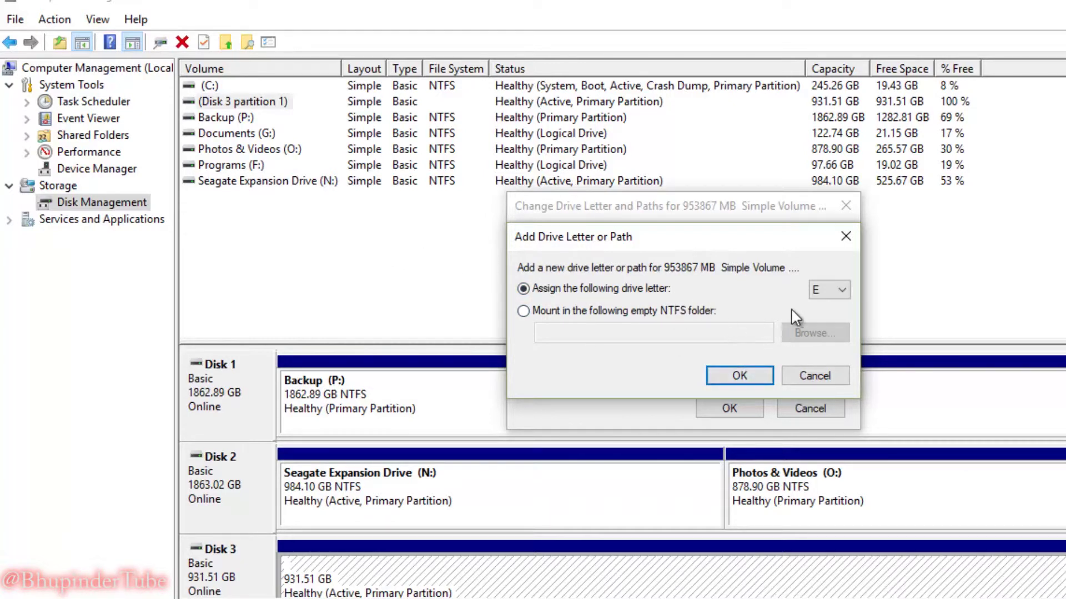
left_click(739, 376)
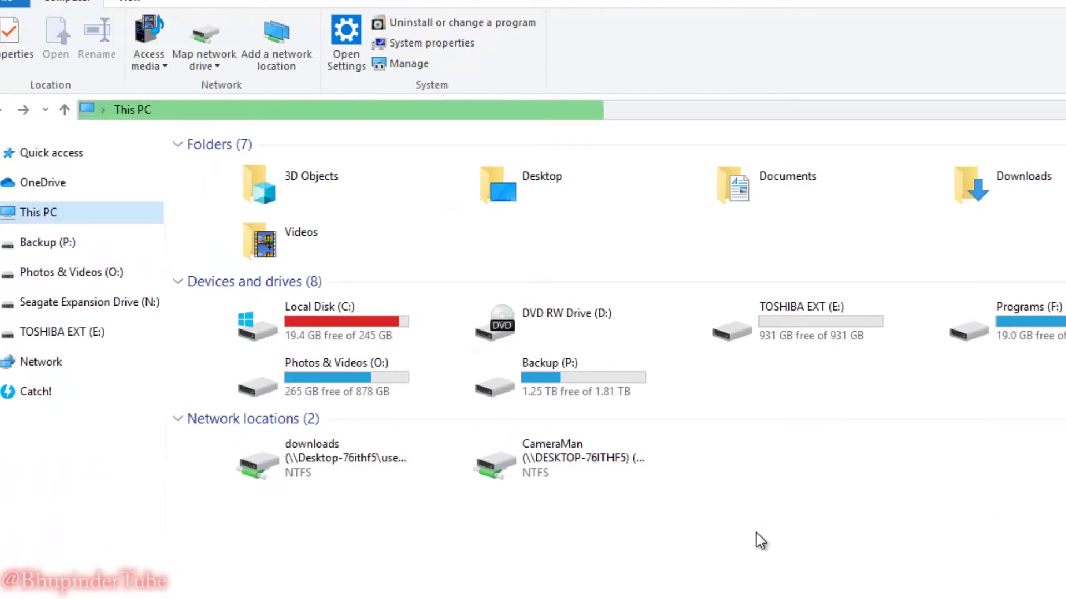
double_click(798, 336)
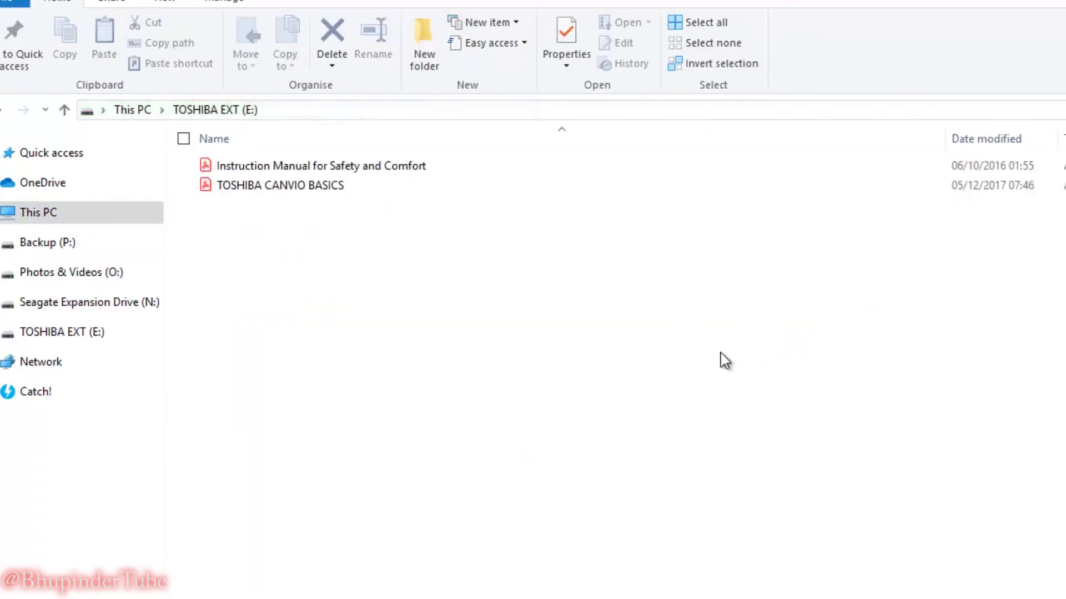
key("alt+Left")
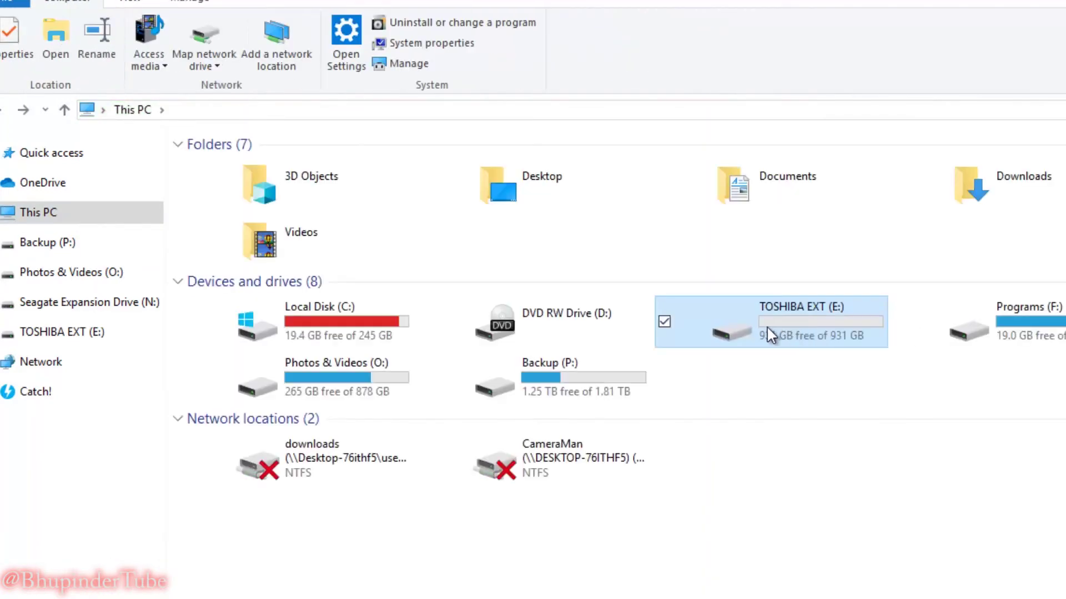